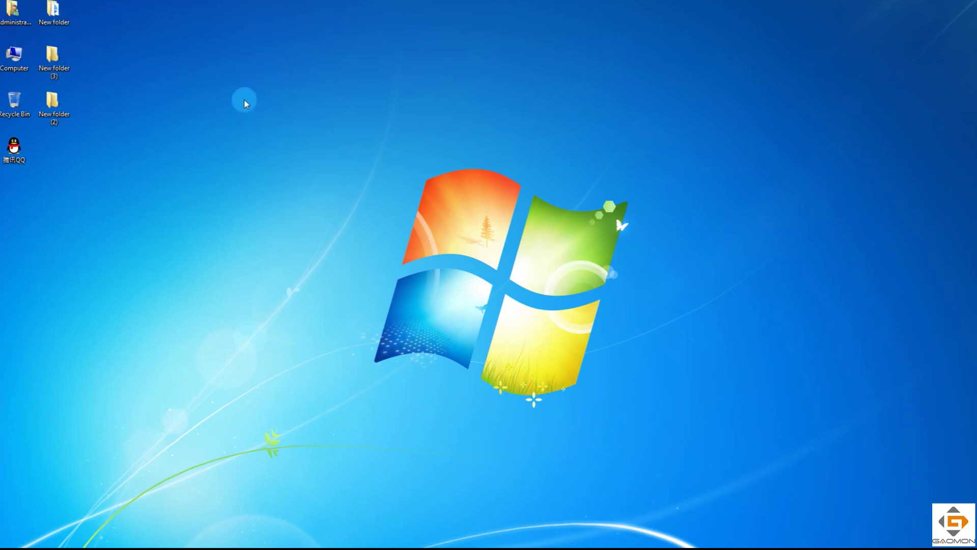
# - Extend the Windows 7 desktop across both displays and bring up the Start menu program list
pyautogui.press('super+p')
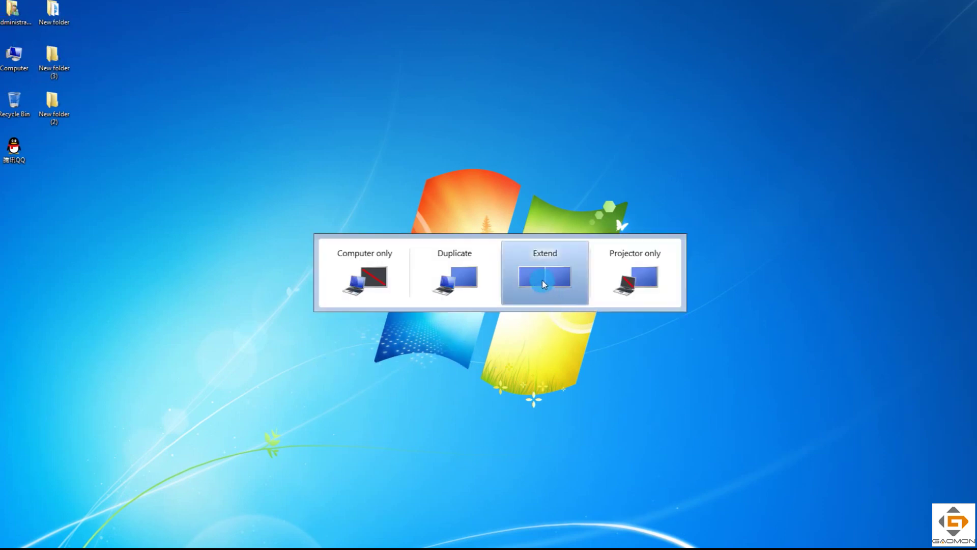
pyautogui.click(544, 278)
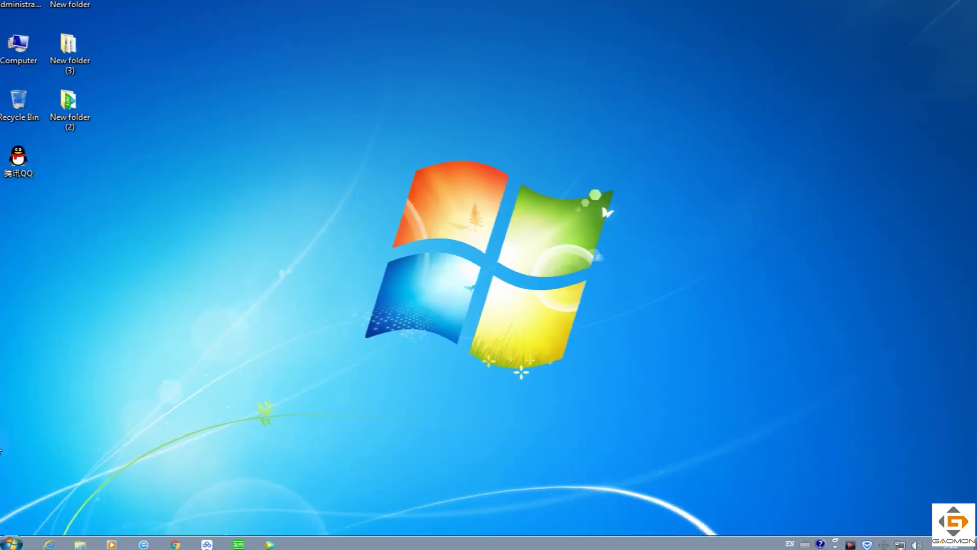
pyautogui.click(13, 541)
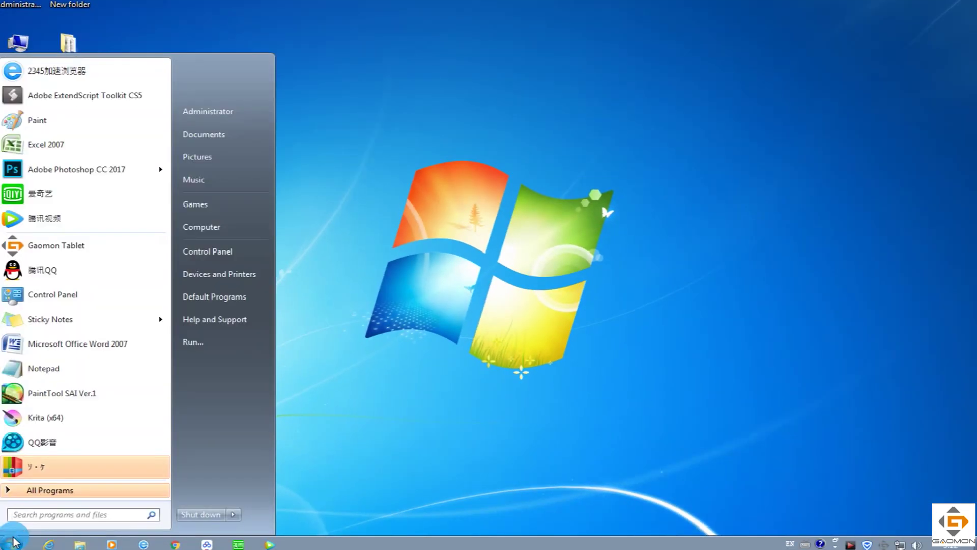
# - Launch Photoshop CC 2017 and create a blank 1500 × 800 px document, Untitled-1
pyautogui.click(105, 174)
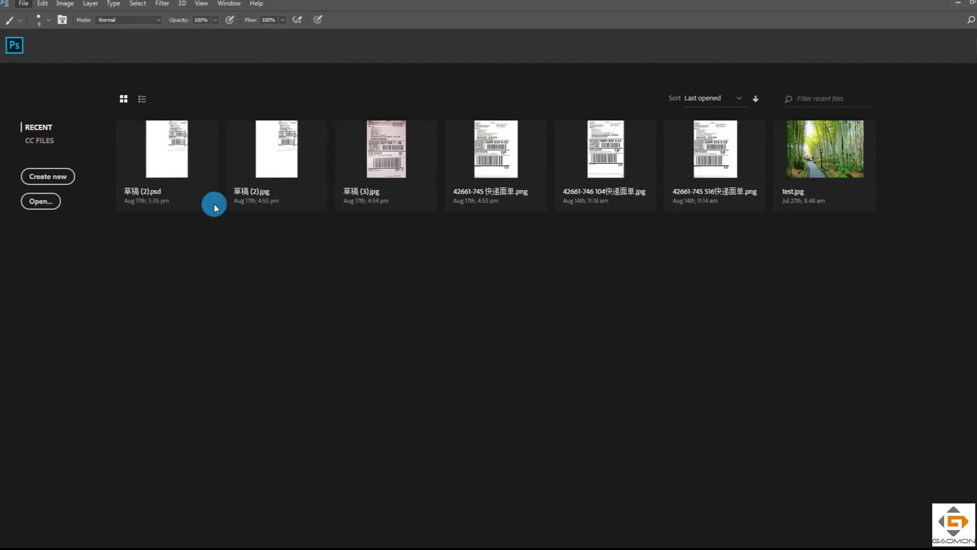
pyautogui.click(23, 3)
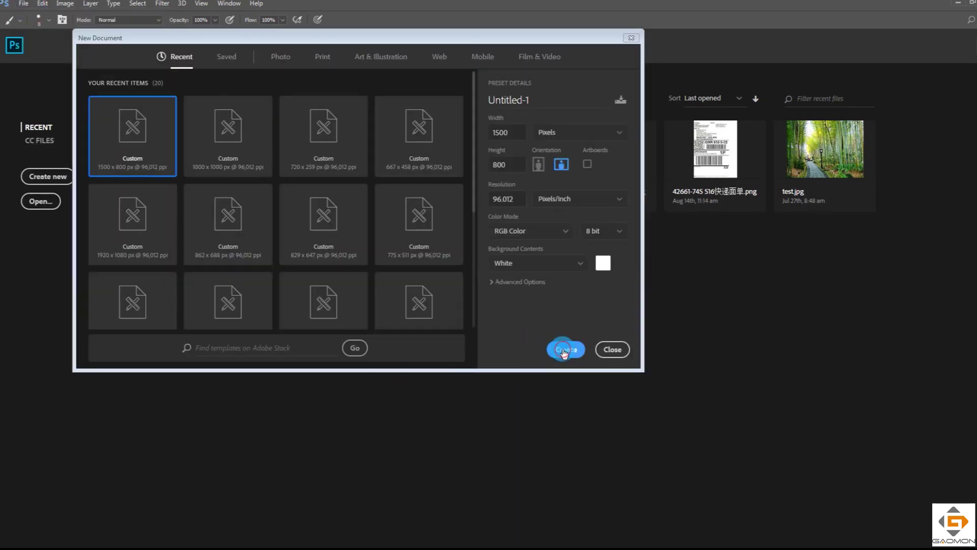
pyautogui.click(564, 350)
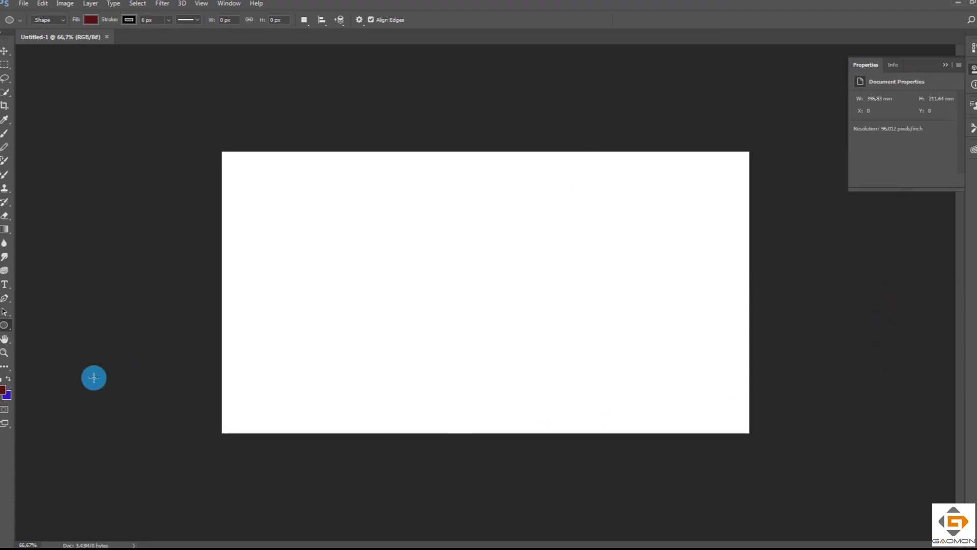
# - Paint a few faint test brush marks and strokes across the blank canvas
pyautogui.click(6, 134)
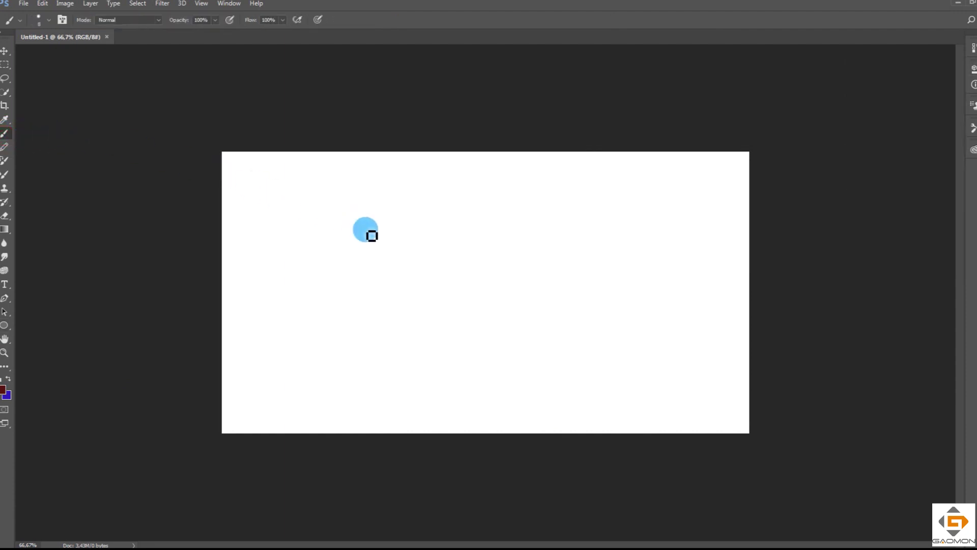
pyautogui.click(341, 221)
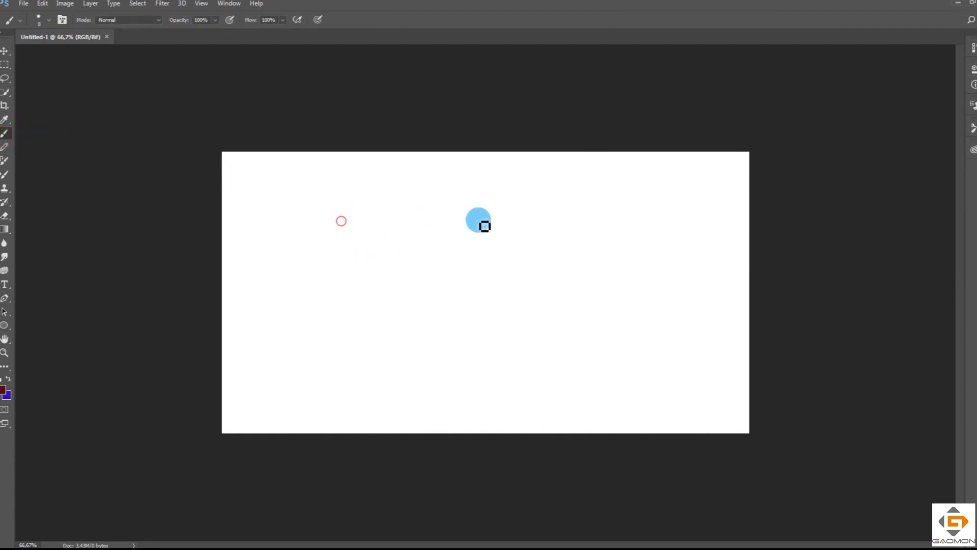
pyautogui.click(578, 220)
pyautogui.moveTo(334, 283); pyautogui.dragTo(620, 279)
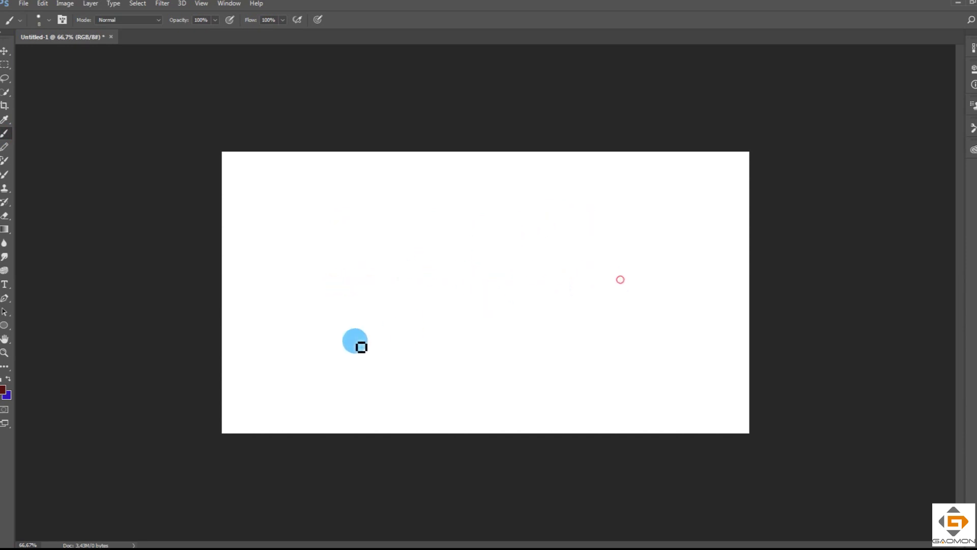
pyautogui.moveTo(320, 354)
pyautogui.mouseDown()
pyautogui.moveTo(644, 351)
pyautogui.moveTo(453, 365)
pyautogui.mouseUp()
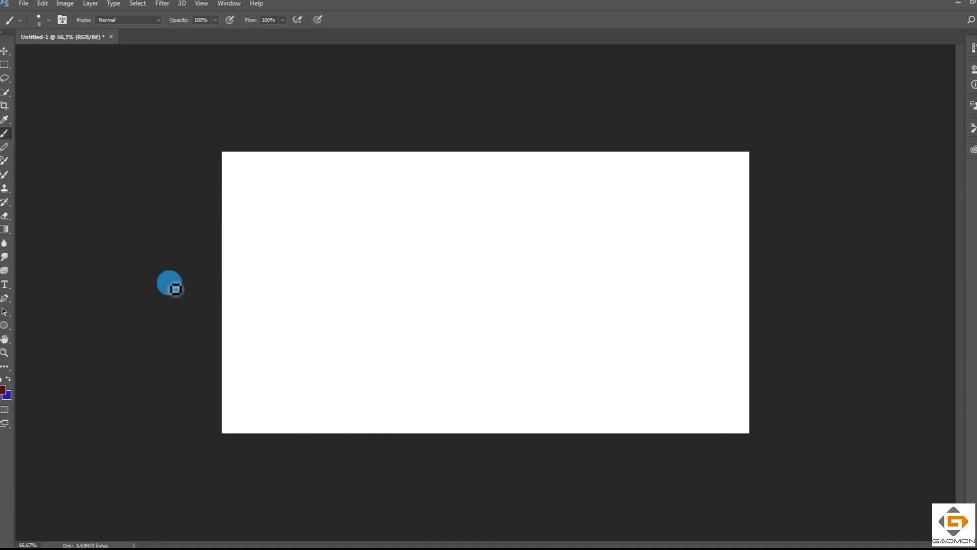
pyautogui.click(6, 326)
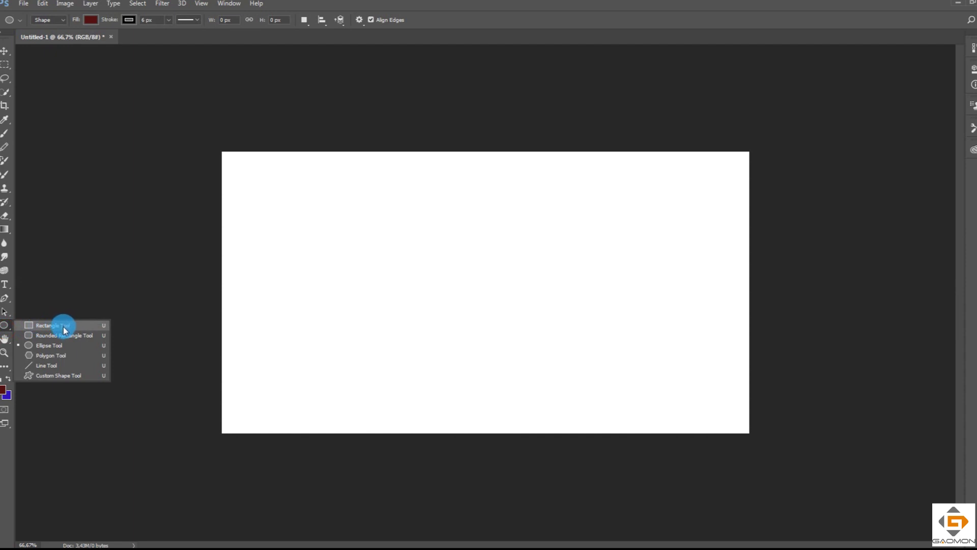
# - Draw three thin vertical lines down the canvas with the Line Tool
pyautogui.click(50, 367)
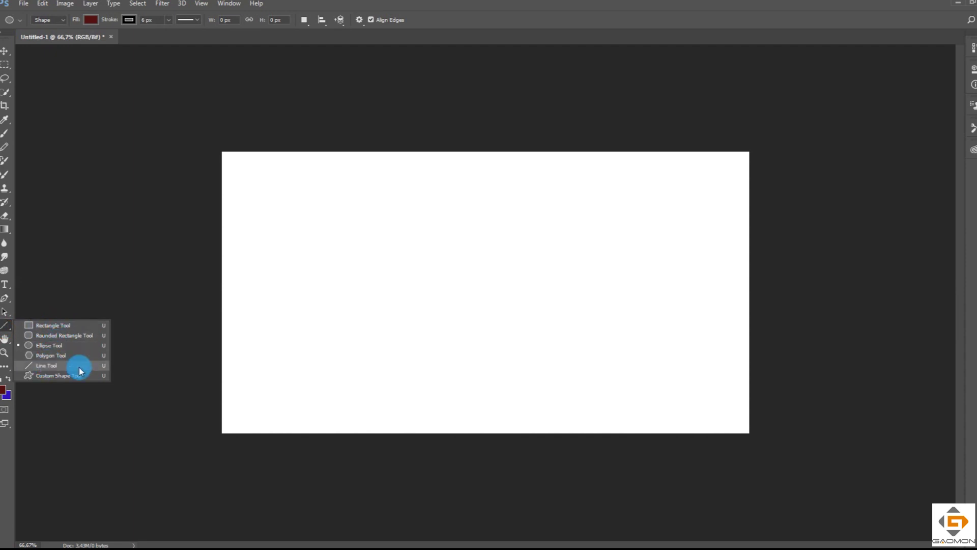
pyautogui.moveTo(80, 365); pyautogui.dragTo(79, 542)
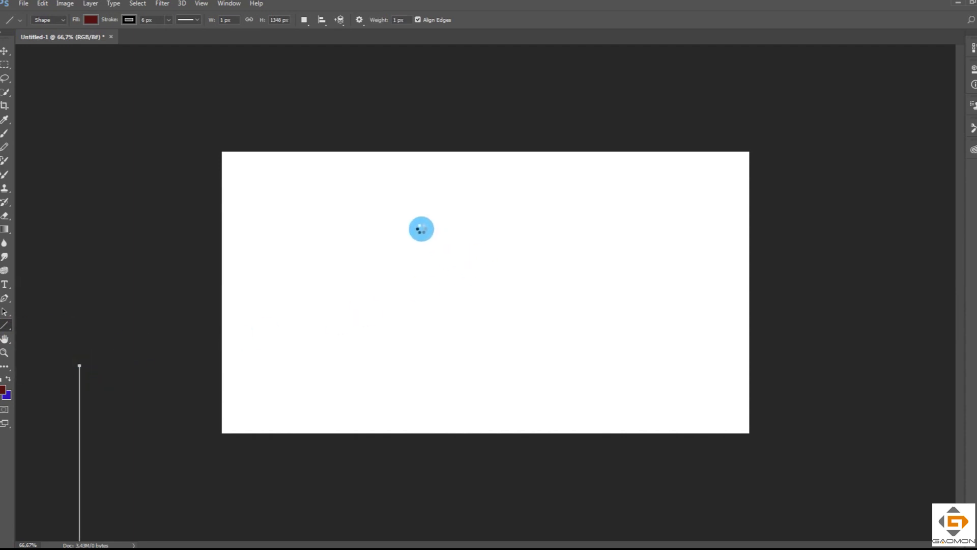
pyautogui.moveTo(518, 200); pyautogui.dragTo(521, 540)
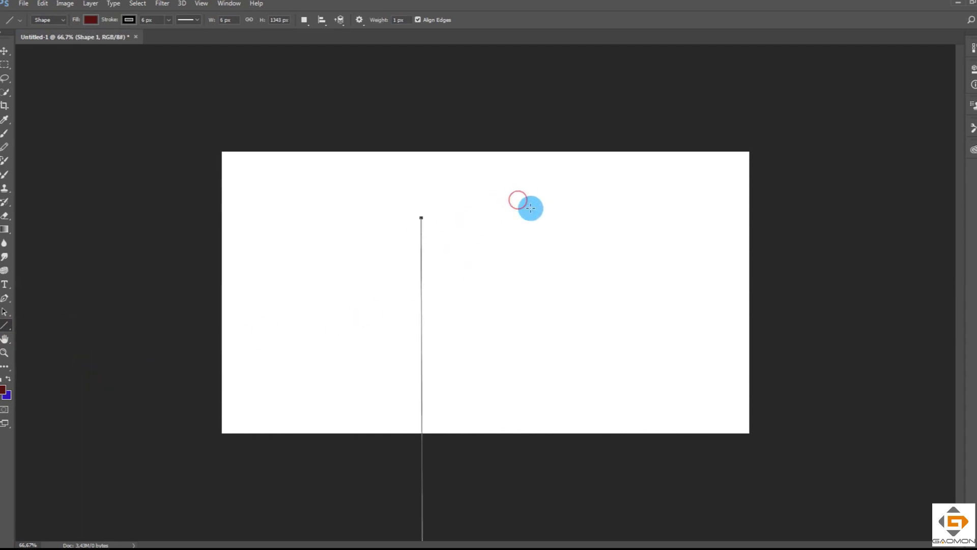
pyautogui.moveTo(617, 207); pyautogui.dragTo(617, 541)
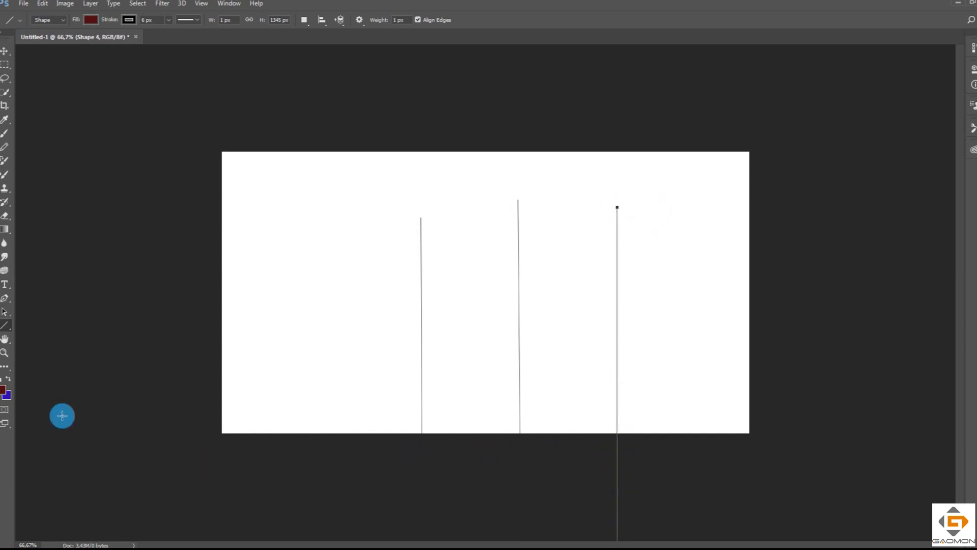
# - Draw two dark red rectangles left of the lines with the Rectangle Tool
pyautogui.rightClick(8, 331)
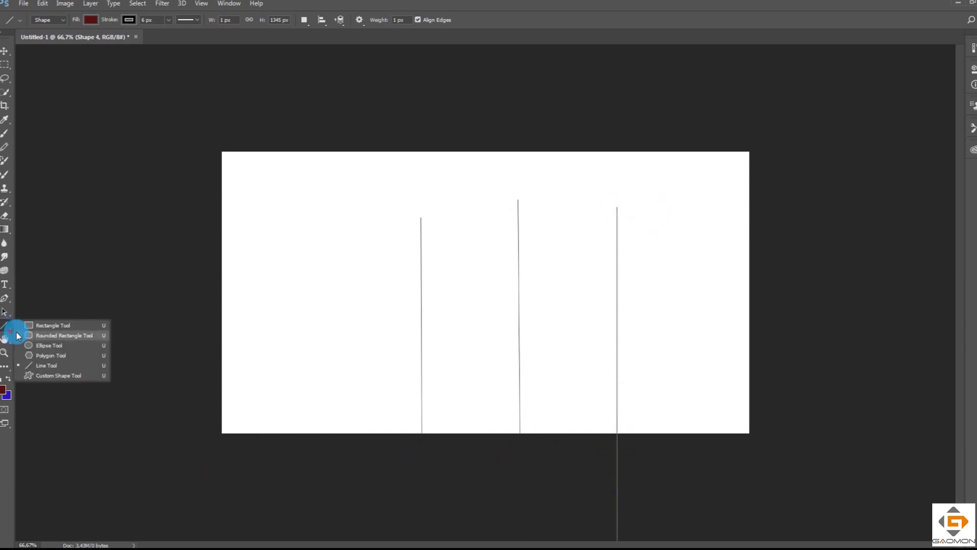
pyautogui.click(86, 324)
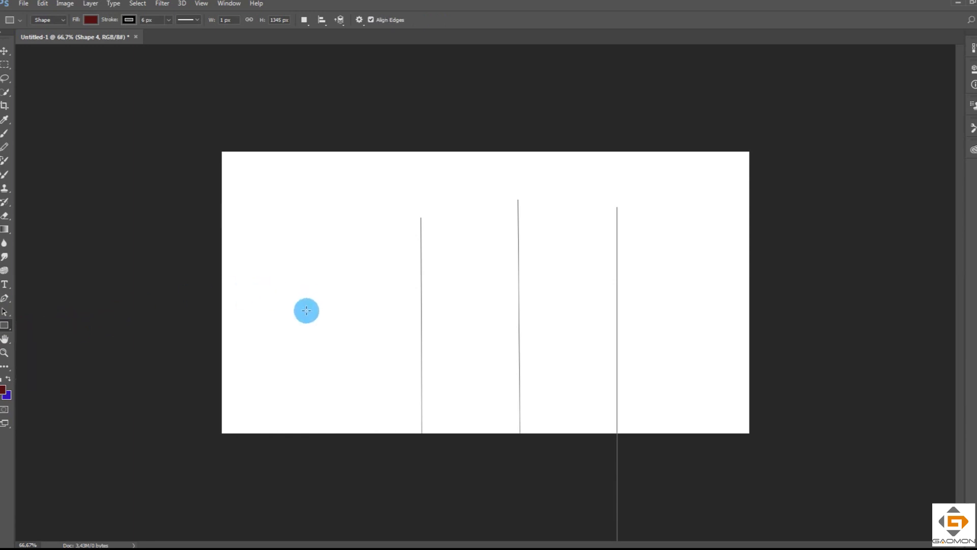
pyautogui.click(281, 265)
pyautogui.moveTo(281, 265); pyautogui.dragTo(388, 268)
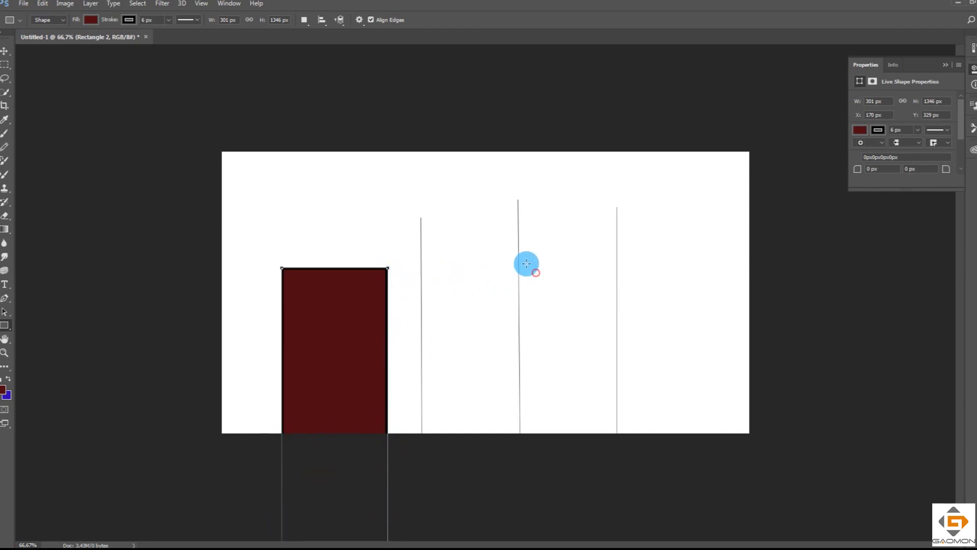
pyautogui.moveTo(445, 271)
pyautogui.mouseDown()
pyautogui.moveTo(527, 263)
pyautogui.moveTo(537, 273)
pyautogui.mouseUp()
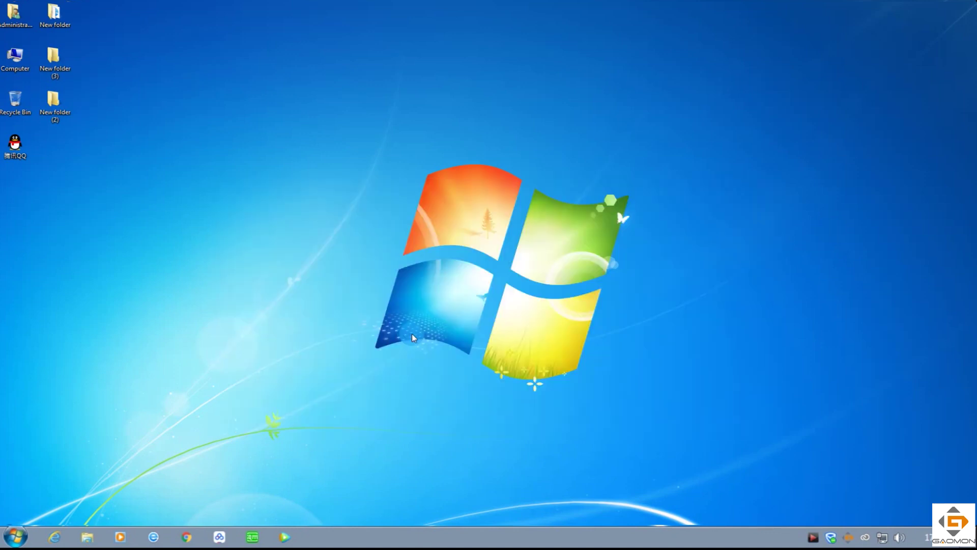
# - Switch Windows to Duplicate display mode and relaunch Photoshop CC 2017
pyautogui.press('super+p')
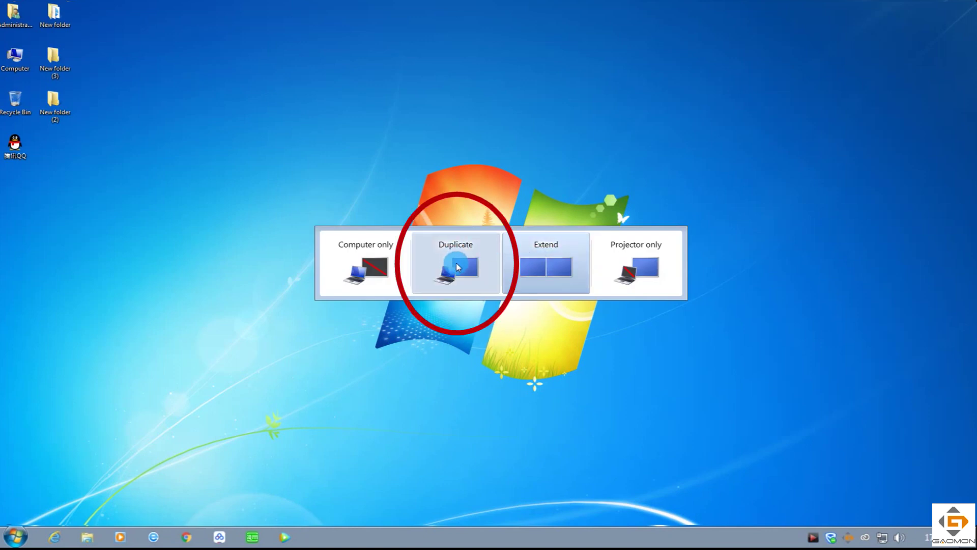
pyautogui.click(451, 263)
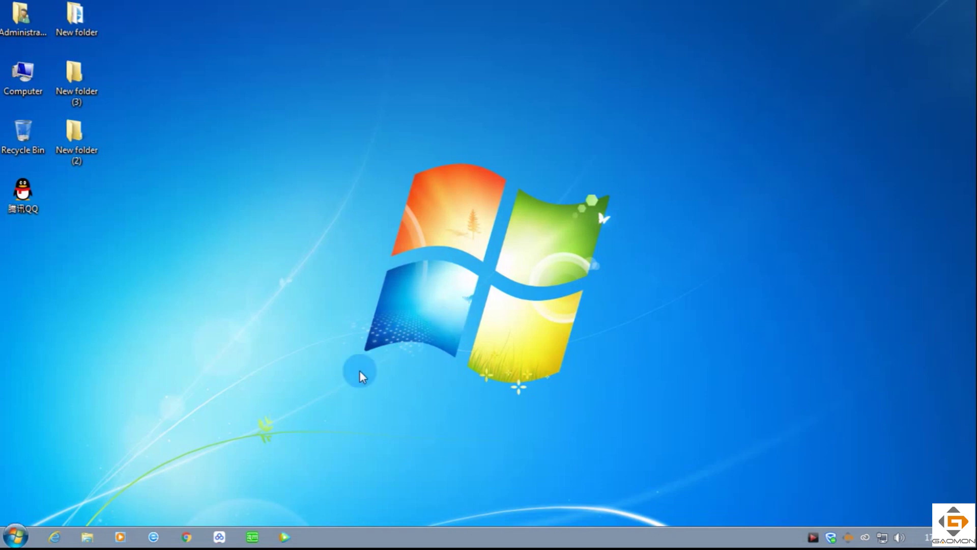
pyautogui.click(15, 533)
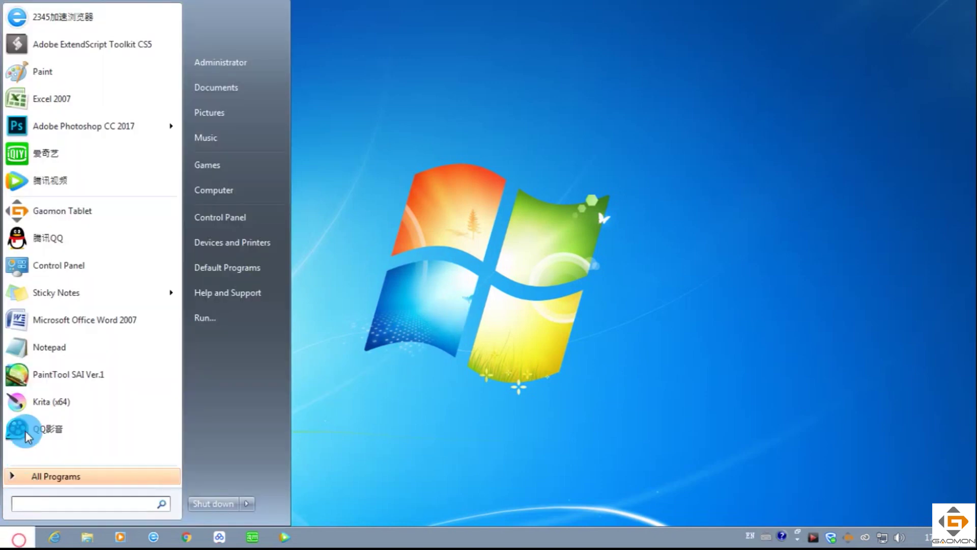
pyautogui.click(73, 125)
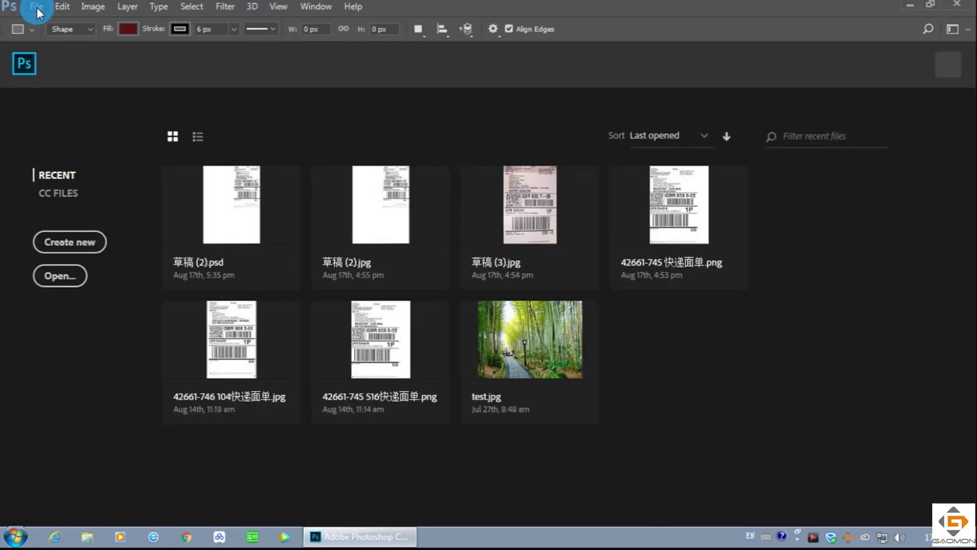
# - Create a new document and paint three long horizontal brush strokes across it
pyautogui.hotkey('ctrl', 'n')
pyautogui.click(776, 481)
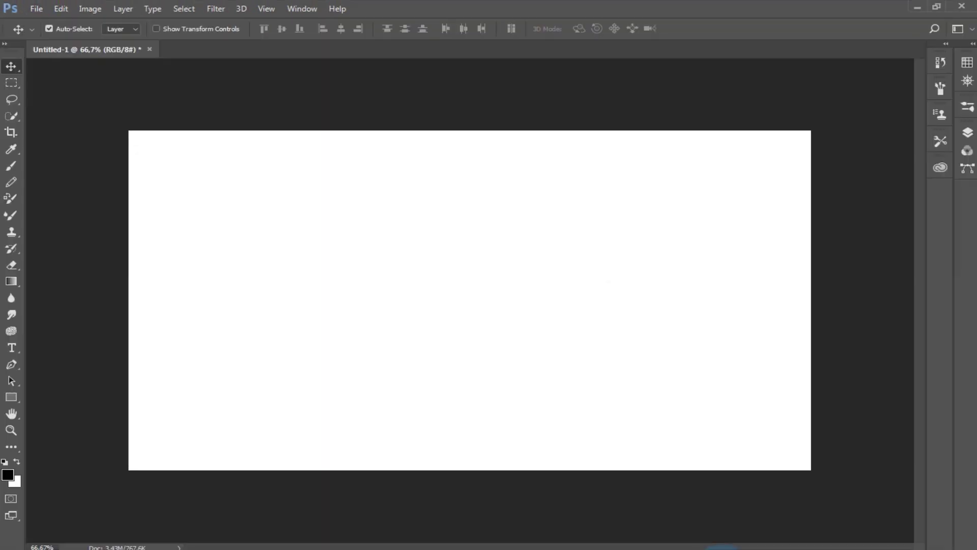
pyautogui.click(12, 165)
pyautogui.moveTo(182, 179); pyautogui.dragTo(779, 164)
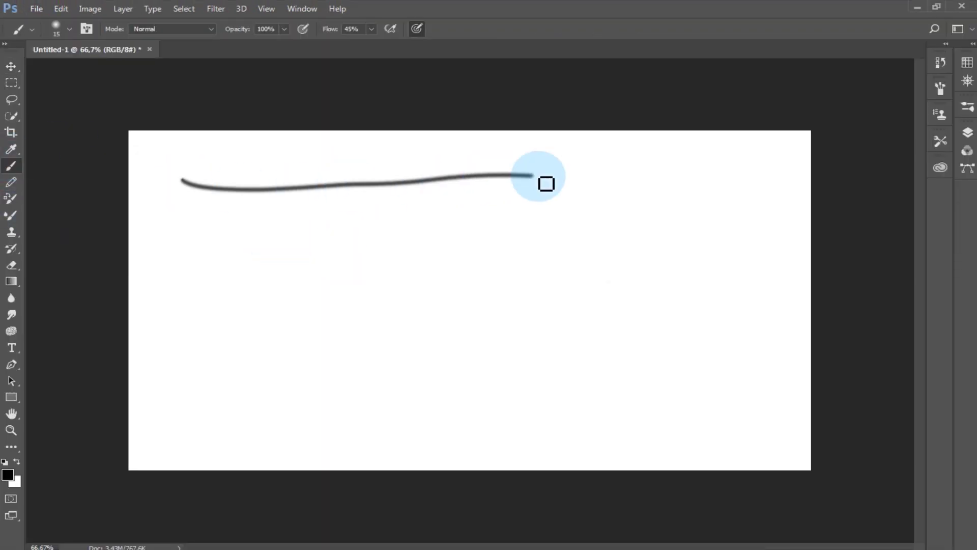
pyautogui.moveTo(175, 289)
pyautogui.mouseDown()
pyautogui.moveTo(279, 273)
pyautogui.moveTo(763, 293)
pyautogui.mouseUp()
pyautogui.moveTo(186, 393)
pyautogui.mouseDown()
pyautogui.moveTo(418, 363)
pyautogui.moveTo(753, 395)
pyautogui.mouseUp()
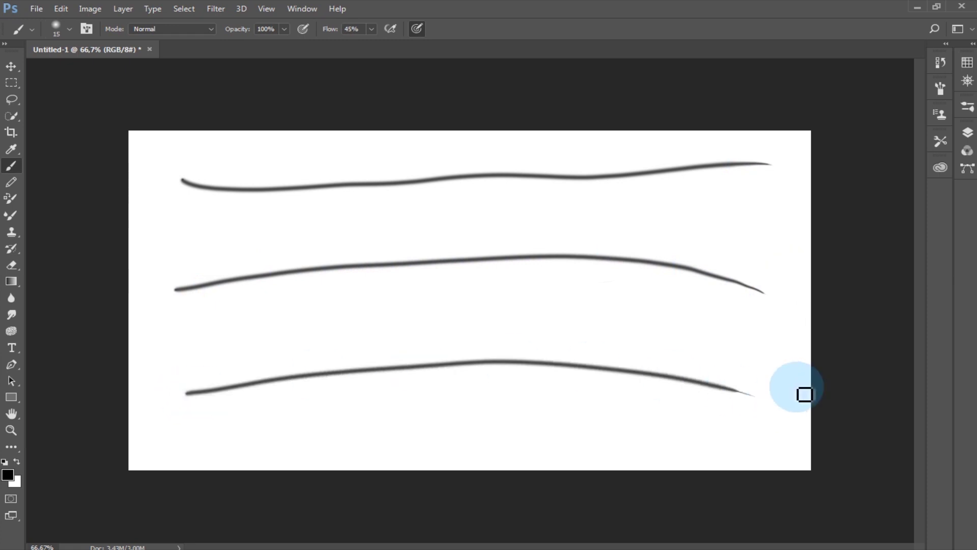
# - Draw three thin dark-red straight lines between the strokes with the Line tool
pyautogui.rightClick(12, 397)
pyautogui.click(74, 445)
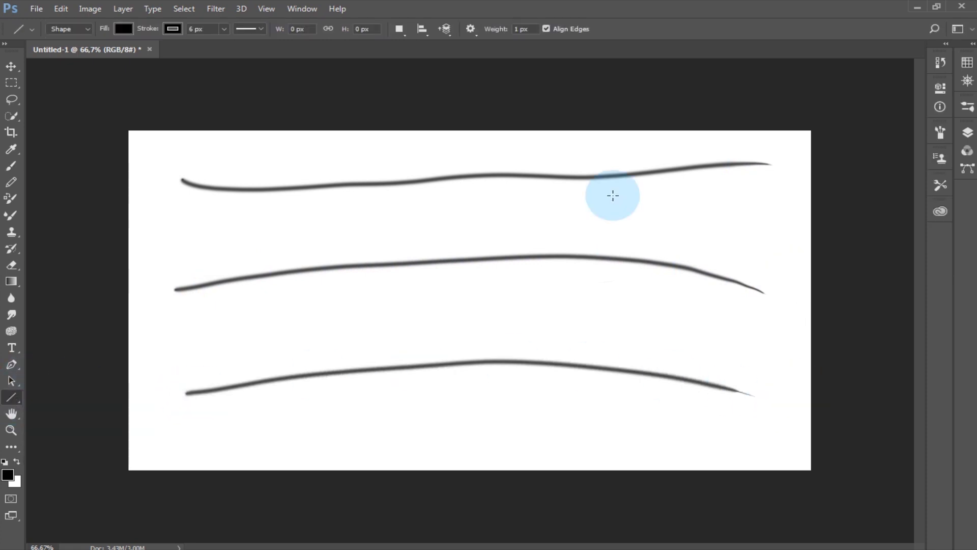
pyautogui.click(968, 63)
pyautogui.click(865, 77)
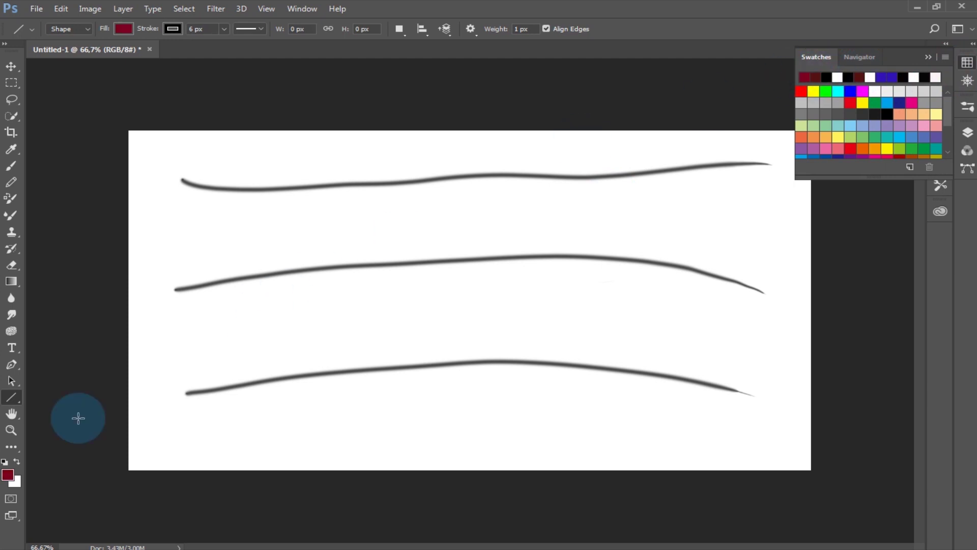
pyautogui.moveTo(243, 215); pyautogui.dragTo(612, 204)
pyautogui.moveTo(231, 294); pyautogui.dragTo(608, 287)
pyautogui.moveTo(239, 334); pyautogui.dragTo(608, 337)
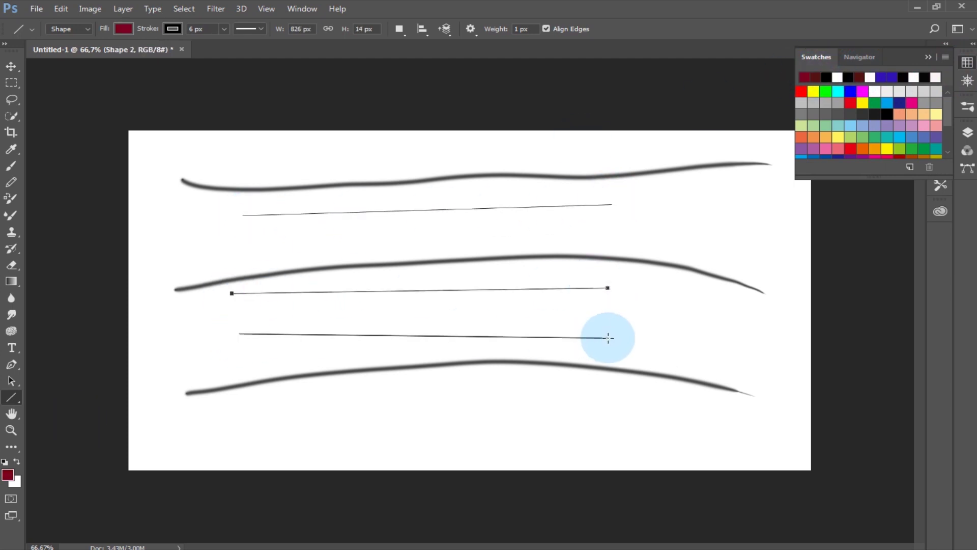
# - Draw three tall dark-red rectangles on the left, centre and right
pyautogui.rightClick(11, 397)
pyautogui.click(74, 395)
pyautogui.moveTo(198, 172); pyautogui.dragTo(275, 387)
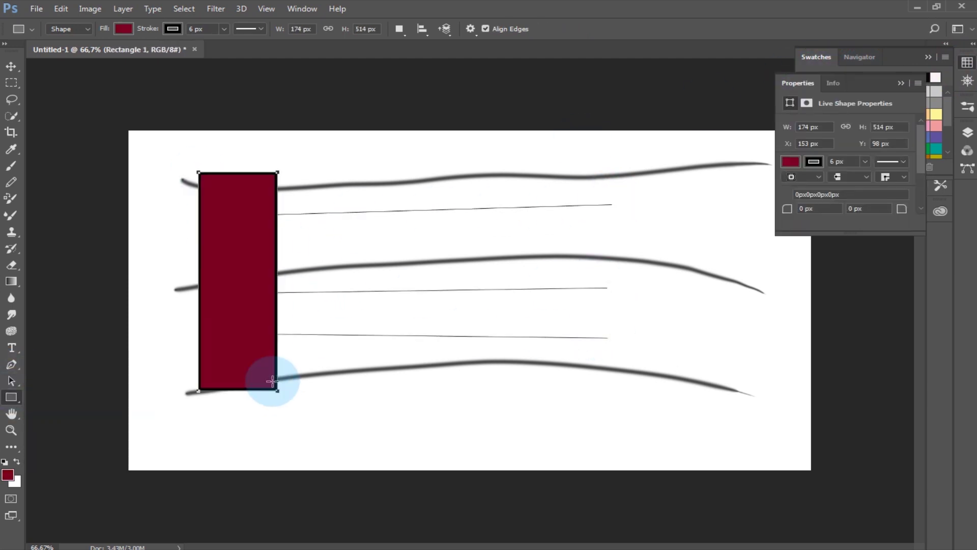
pyautogui.moveTo(423, 209); pyautogui.dragTo(477, 427)
pyautogui.moveTo(626, 199); pyautogui.dragTo(663, 401)
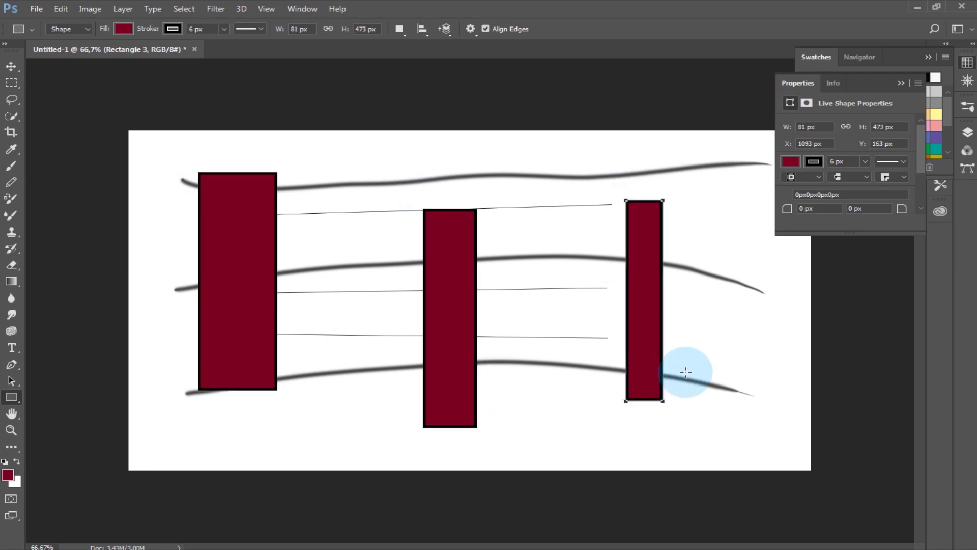
# - Quit Photoshop without saving the drawing and bring up the Start menu
pyautogui.click(962, 7)
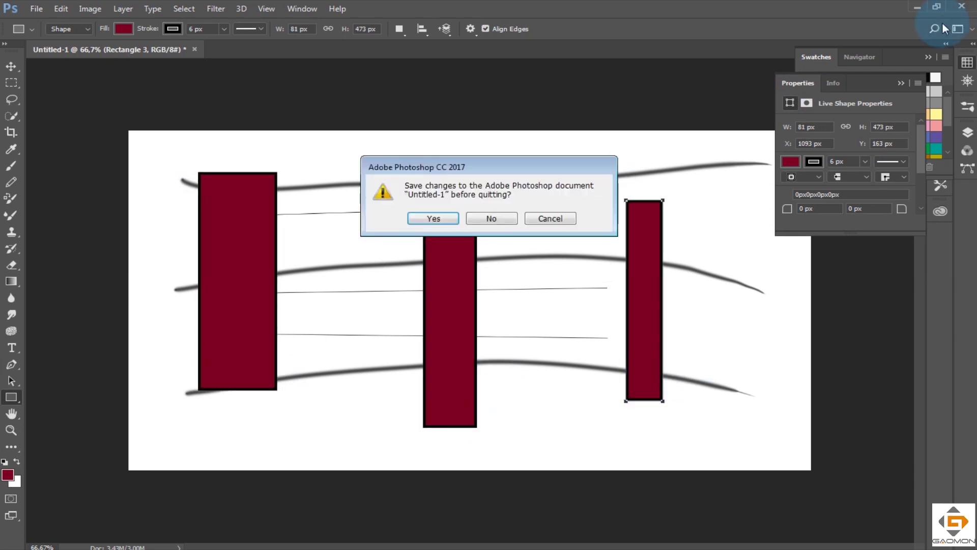
pyautogui.click(491, 219)
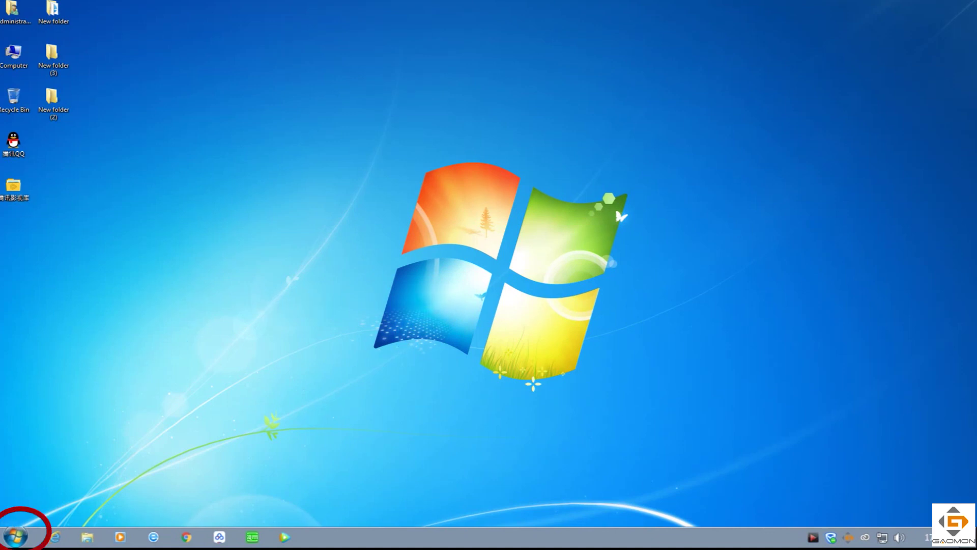
pyautogui.click(15, 536)
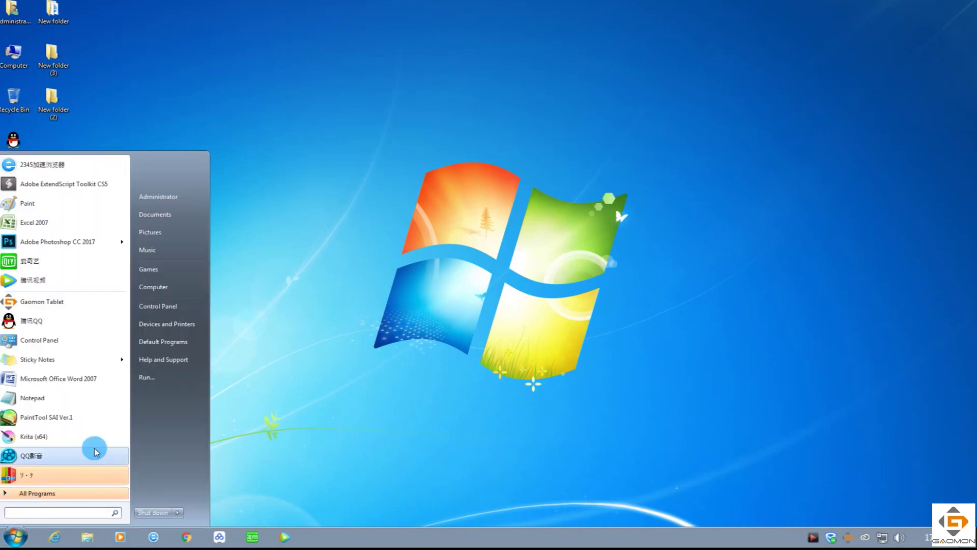
# - Find Screen Resolution settings by searching 'scre' in Control Panel
pyautogui.click(193, 310)
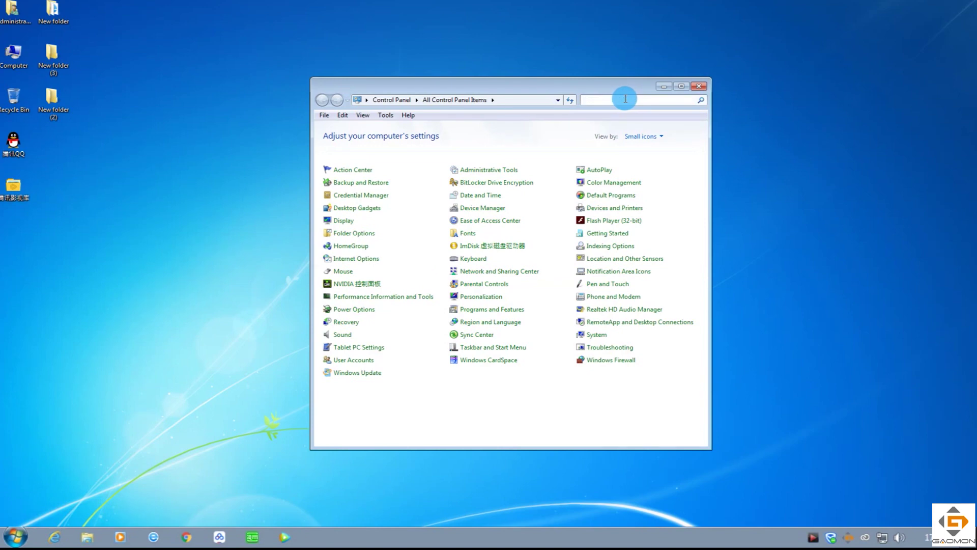
pyautogui.write('s')
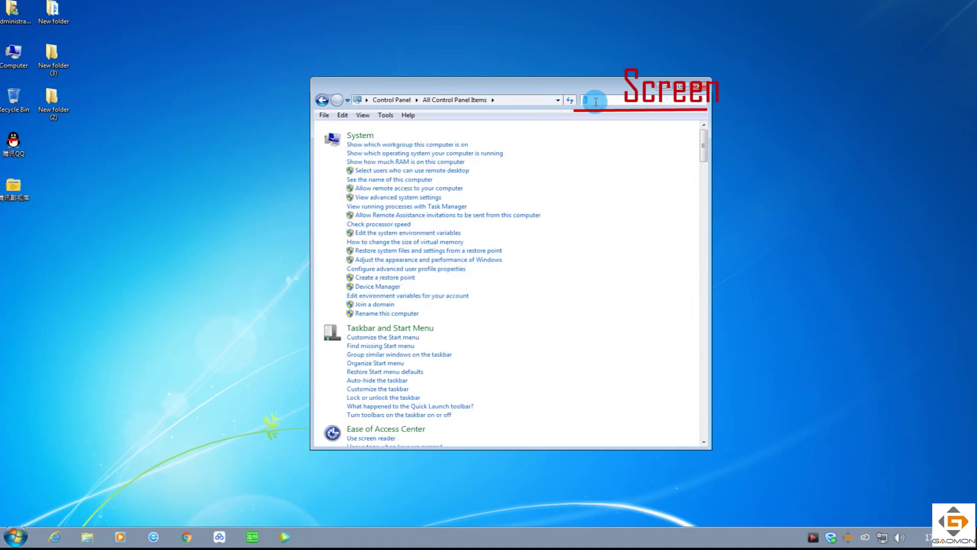
pyautogui.write('creen')
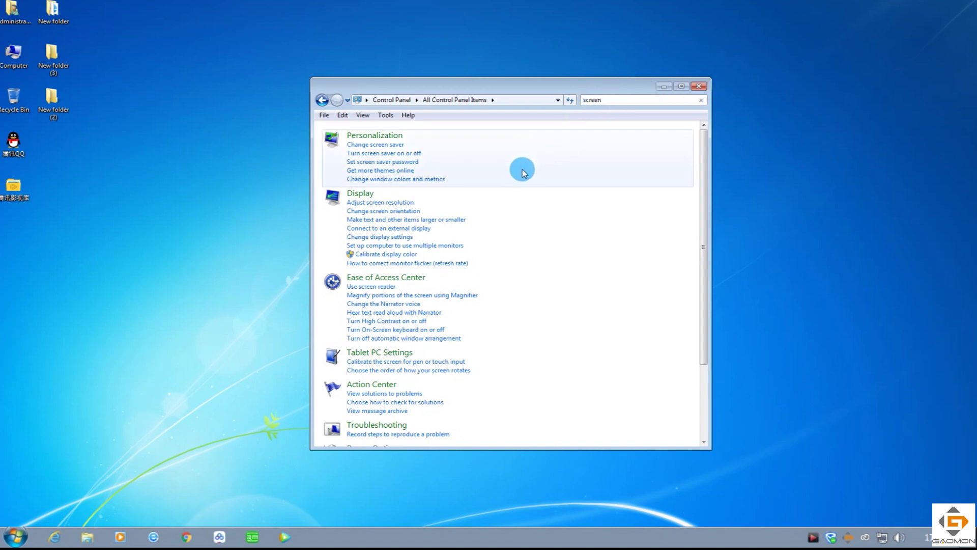
pyautogui.click(402, 202)
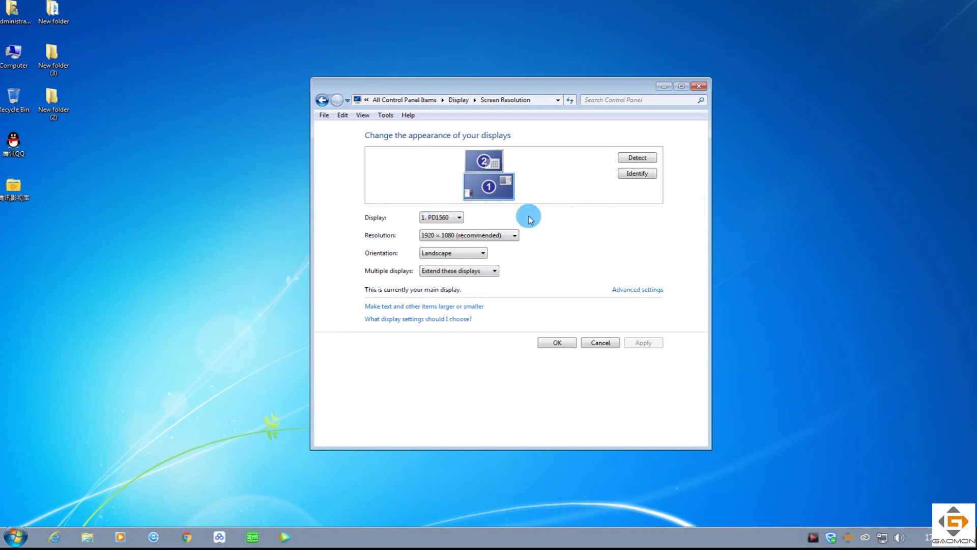
# - Check the connected displays list, keeping PD1560 selected
pyautogui.click(509, 187)
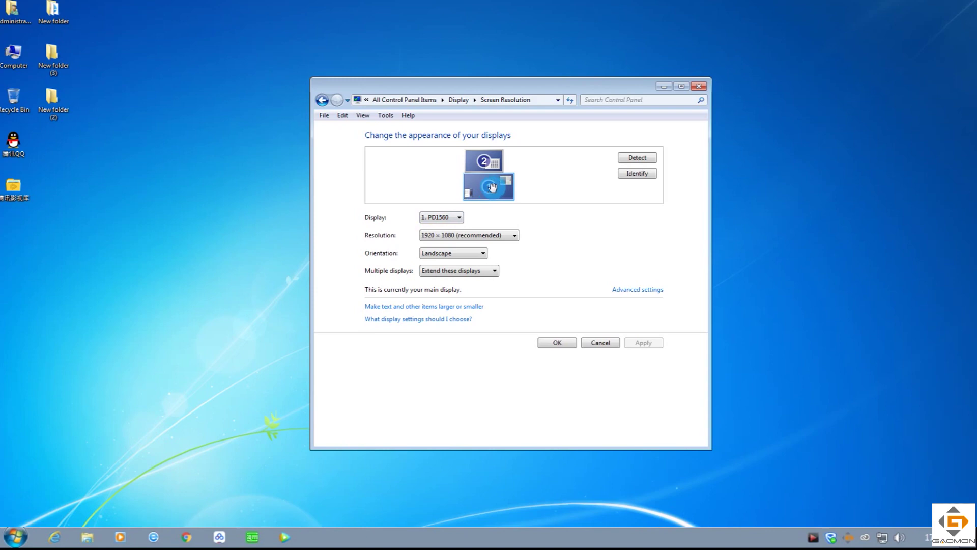
pyautogui.click(462, 219)
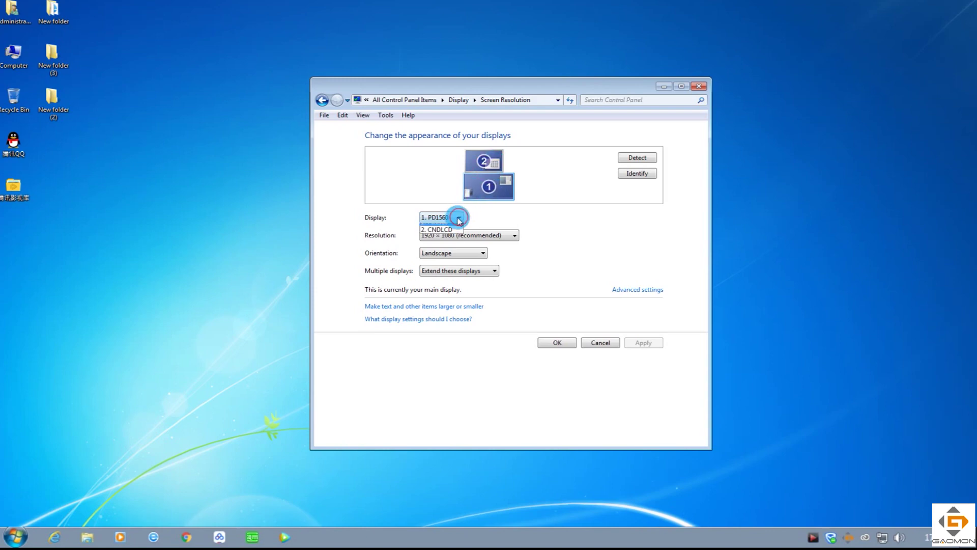
pyautogui.click(523, 160)
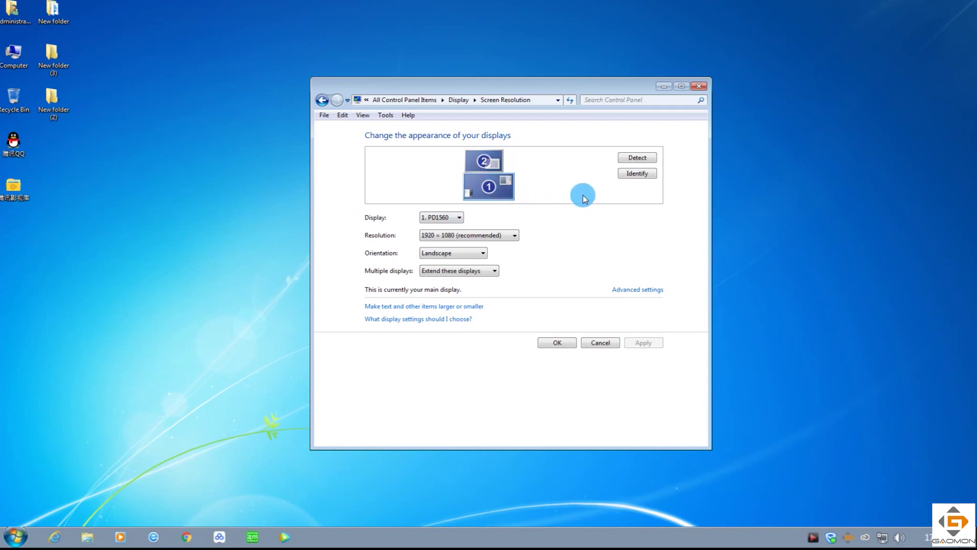
# - Place monitor 1 to the right of monitor 2 and apply the 1920 × 1080 layout
pyautogui.click(506, 189)
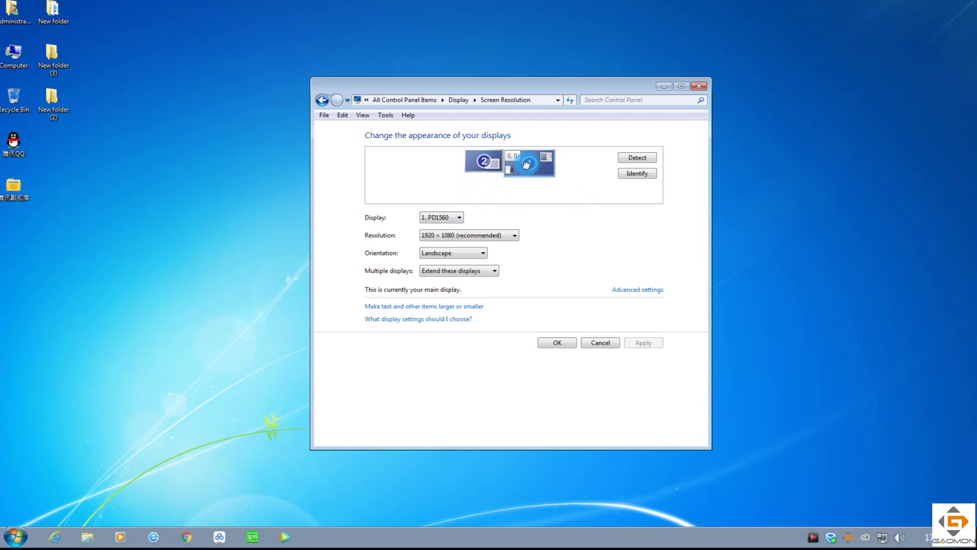
pyautogui.moveTo(485, 186); pyautogui.dragTo(516, 179)
pyautogui.click(483, 180)
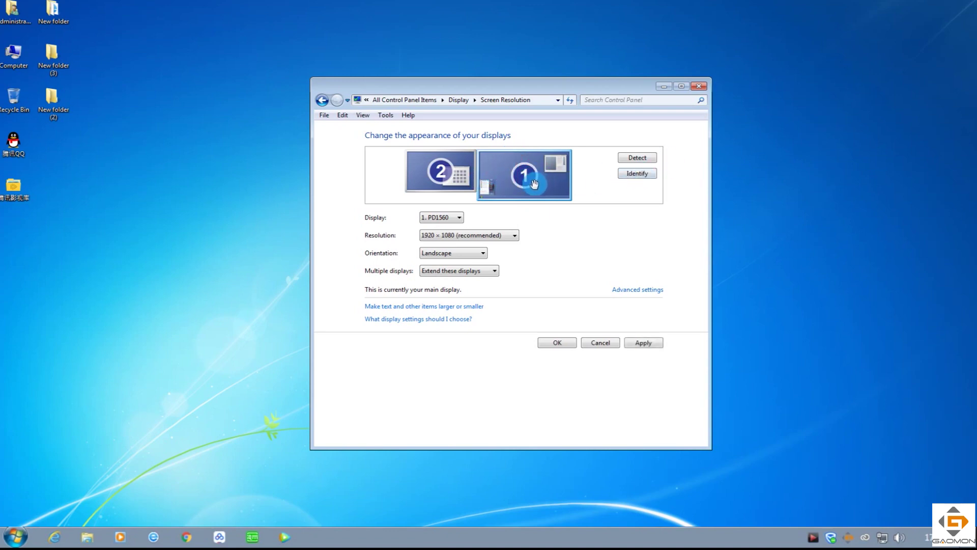
pyautogui.click(589, 253)
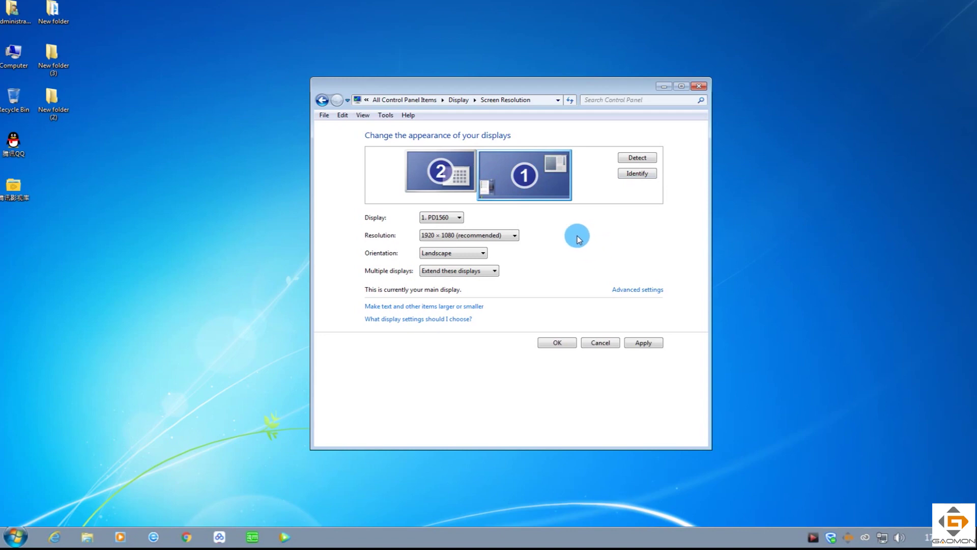
pyautogui.click(640, 345)
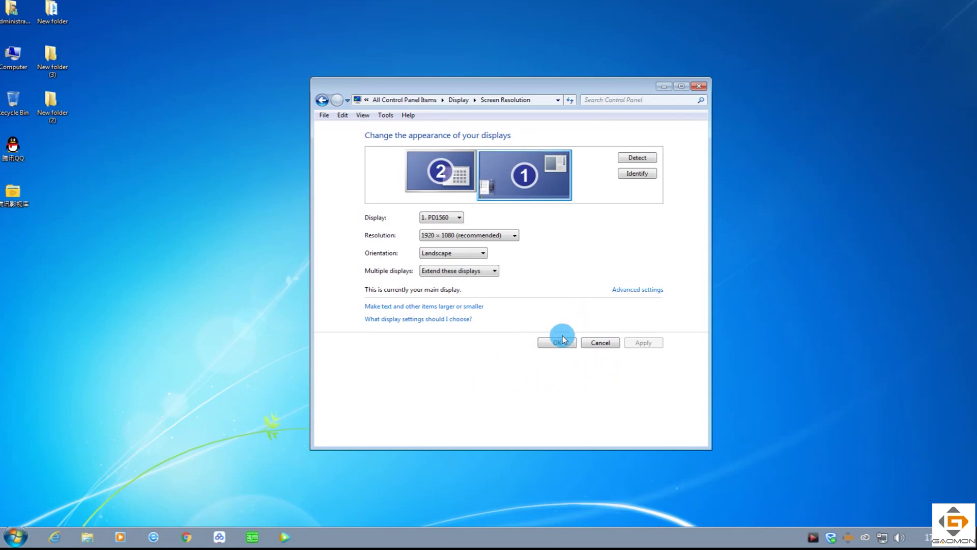
pyautogui.click(549, 347)
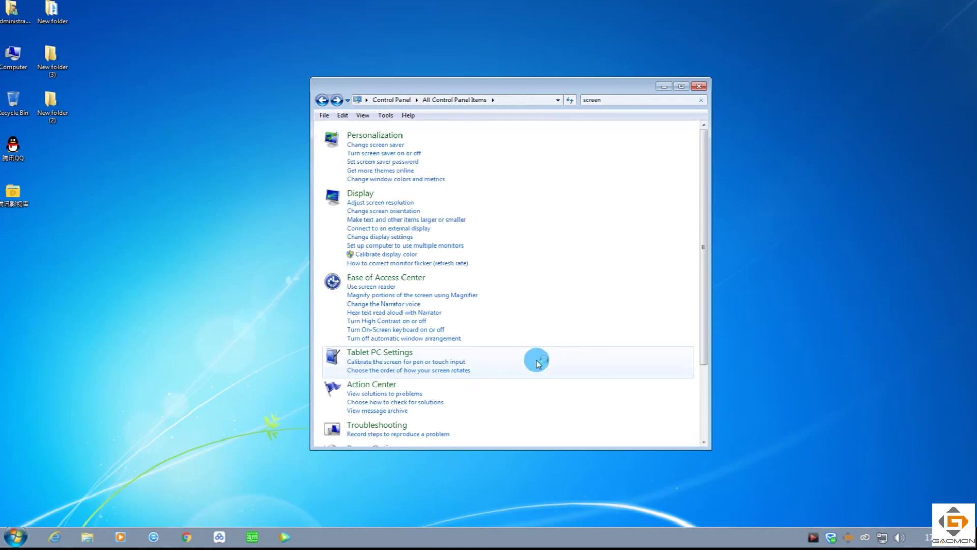
# - Close Control Panel and relaunch Adobe Photoshop CC 2017
pyautogui.click(699, 86)
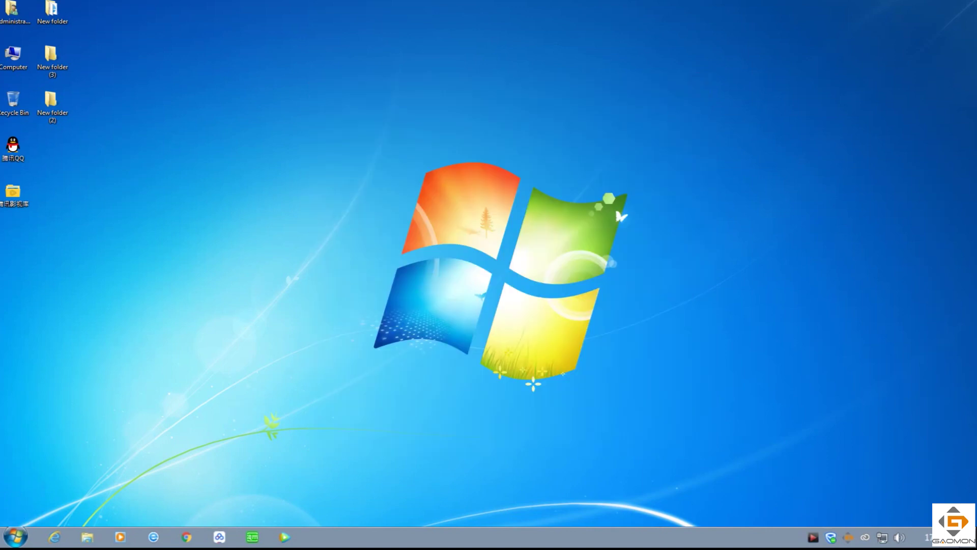
pyautogui.click(15, 537)
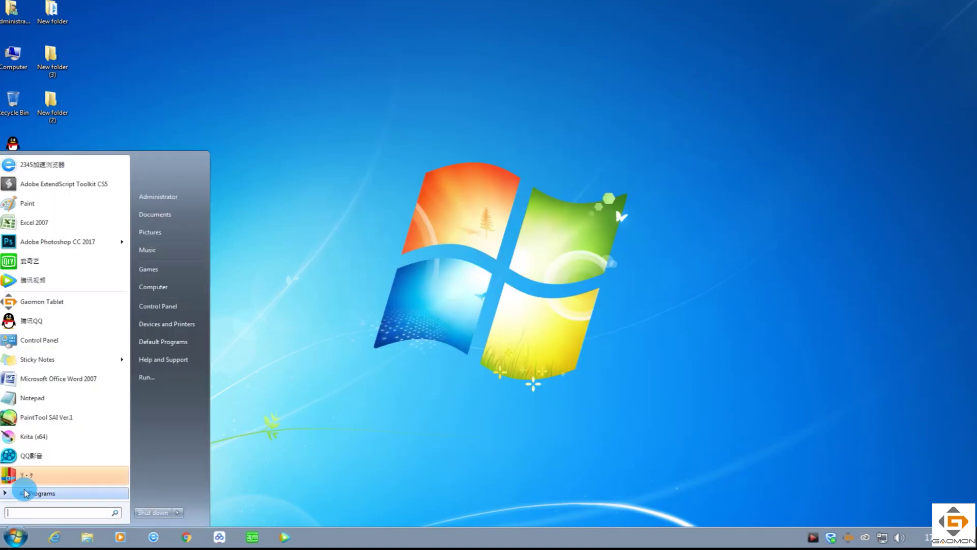
pyautogui.click(81, 242)
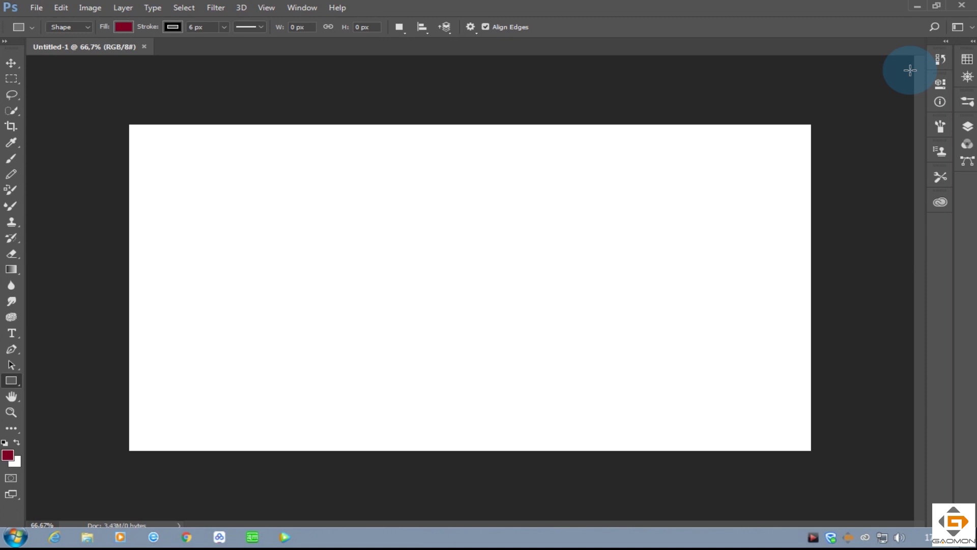
# - Paint eight red freehand brush strokes across the upper, lower and right canvas
pyautogui.click(12, 158)
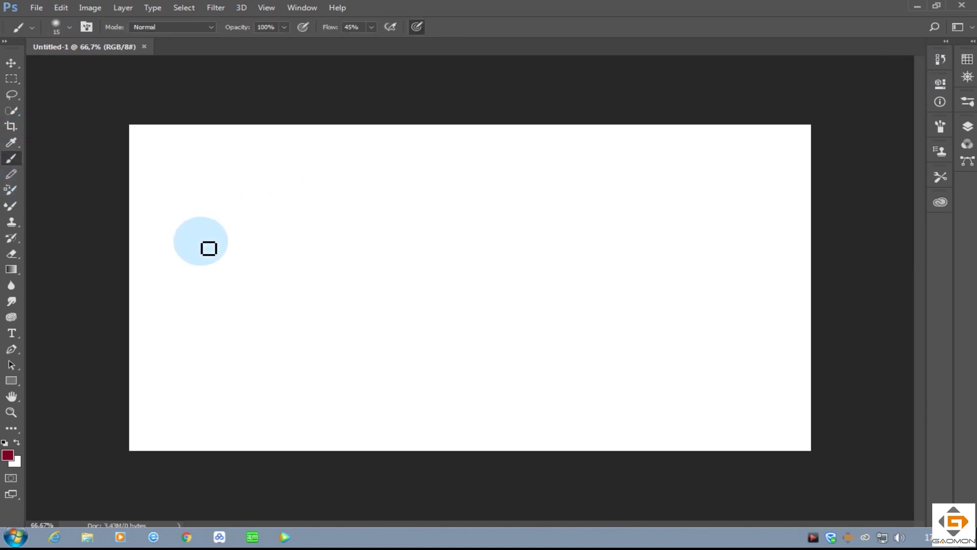
pyautogui.moveTo(198, 242); pyautogui.dragTo(352, 216)
pyautogui.moveTo(431, 234); pyautogui.dragTo(644, 201)
pyautogui.moveTo(203, 307); pyautogui.dragTo(486, 312)
pyautogui.moveTo(536, 311)
pyautogui.mouseDown()
pyautogui.moveTo(601, 292)
pyautogui.moveTo(678, 303)
pyautogui.mouseUp()
pyautogui.moveTo(570, 336); pyautogui.dragTo(653, 332)
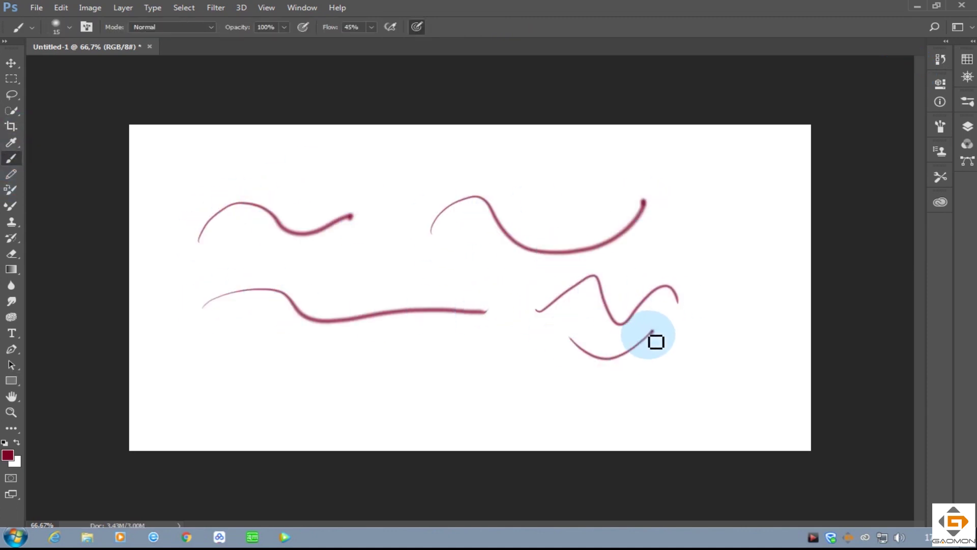
pyautogui.moveTo(616, 173); pyautogui.dragTo(660, 170)
pyautogui.moveTo(688, 173); pyautogui.dragTo(728, 168)
pyautogui.moveTo(639, 178); pyautogui.dragTo(726, 177)
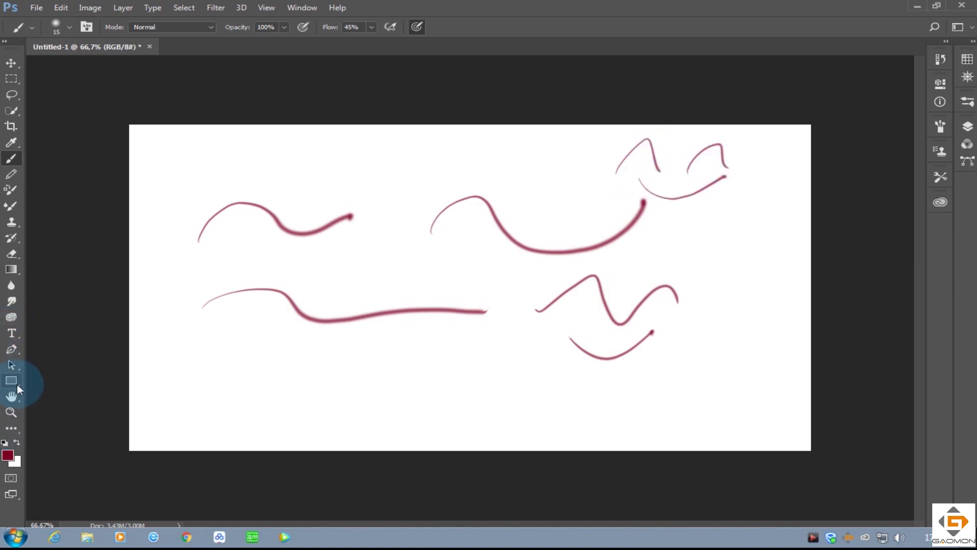
pyautogui.click(11, 380)
# - Draw five thin diagonal straight lines across the red strokes with the Line tool
pyautogui.click(53, 427)
pyautogui.moveTo(189, 324); pyautogui.dragTo(288, 183)
pyautogui.moveTo(538, 187); pyautogui.dragTo(662, 273)
pyautogui.moveTo(303, 374); pyautogui.dragTo(463, 326)
pyautogui.moveTo(485, 202); pyautogui.dragTo(610, 341)
pyautogui.moveTo(664, 224); pyautogui.dragTo(575, 337)
# - Draw five dark-red rectangles: two small blocks, a long horizontal bar, a thin vertical bar, a tall central block
pyautogui.click(11, 380)
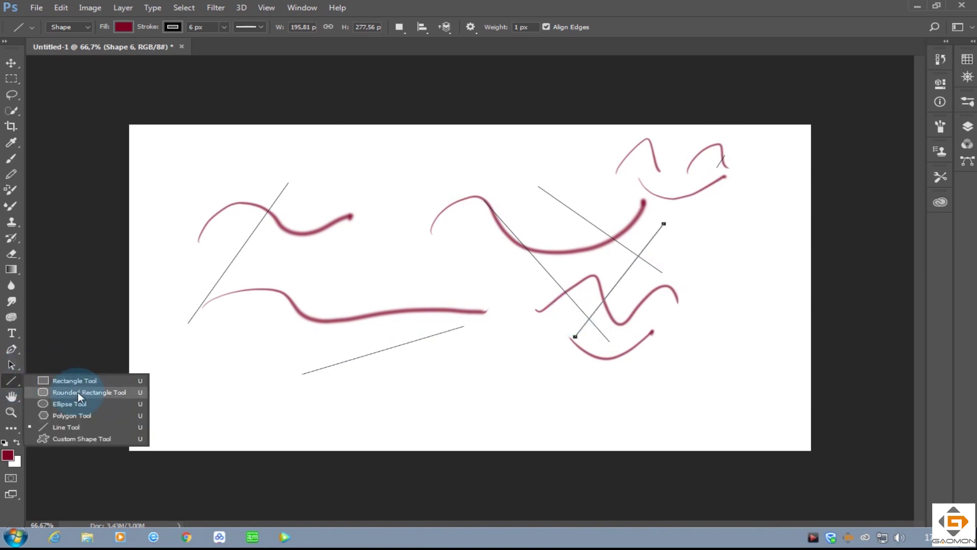
pyautogui.click(76, 381)
pyautogui.moveTo(221, 169); pyautogui.dragTo(263, 257)
pyautogui.moveTo(534, 166); pyautogui.dragTo(590, 261)
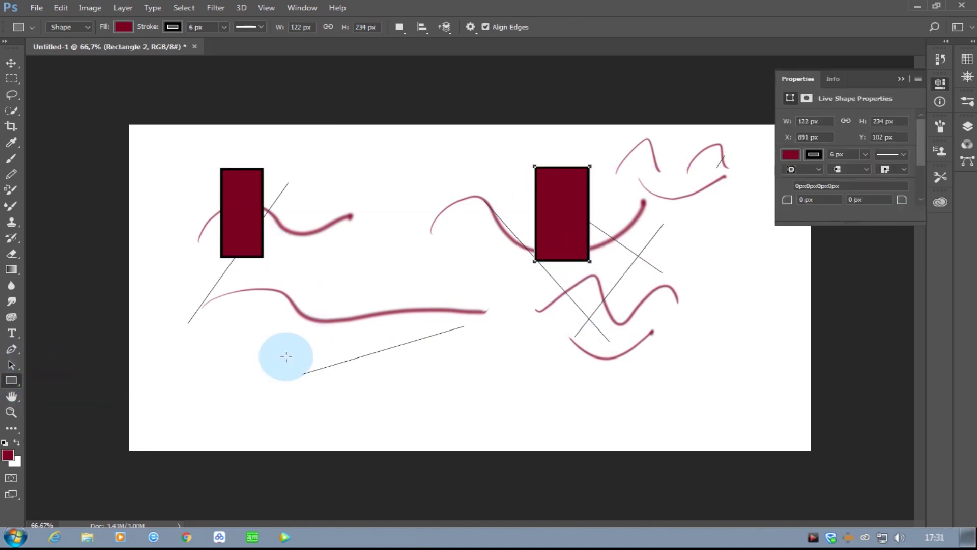
pyautogui.moveTo(275, 327); pyautogui.dragTo(559, 342)
pyautogui.moveTo(355, 171); pyautogui.dragTo(362, 405)
pyautogui.moveTo(447, 194); pyautogui.dragTo(516, 426)
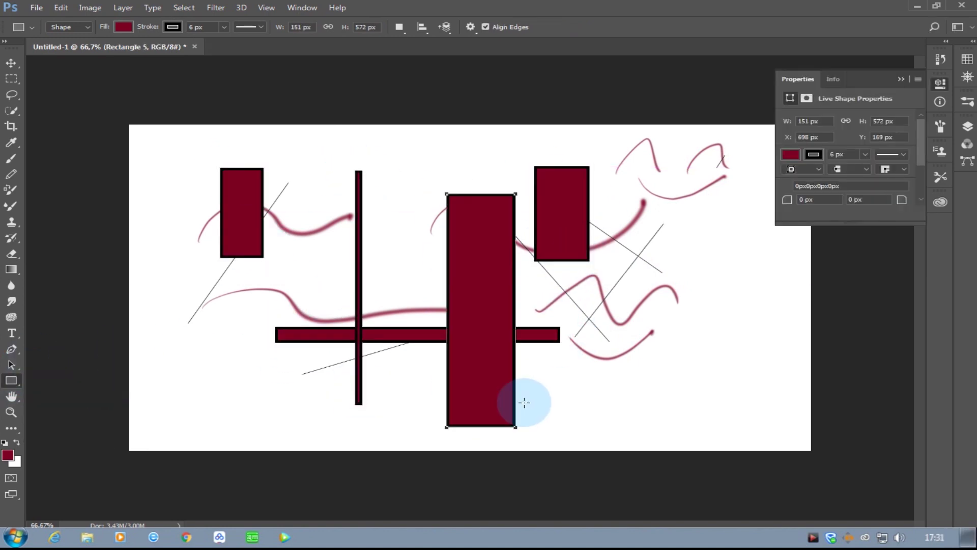